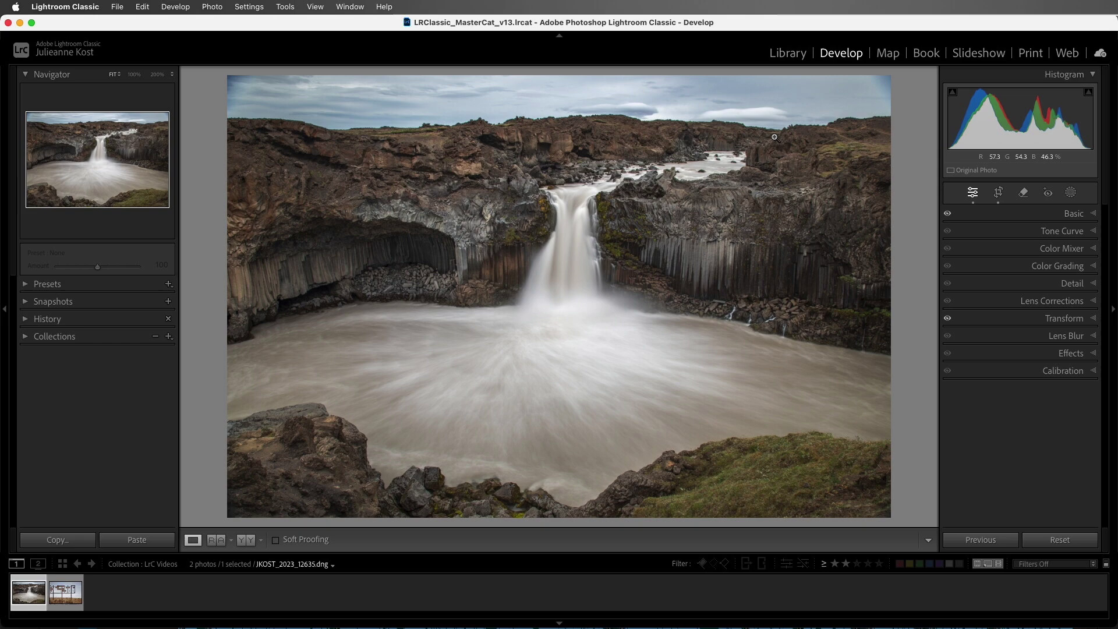
- Zoom to 200% on the cliff ridge and enable Remove Chromatic Aberration in Lens Corrections
left_click(776, 138)
left_click_drag(789, 117, 635, 237)
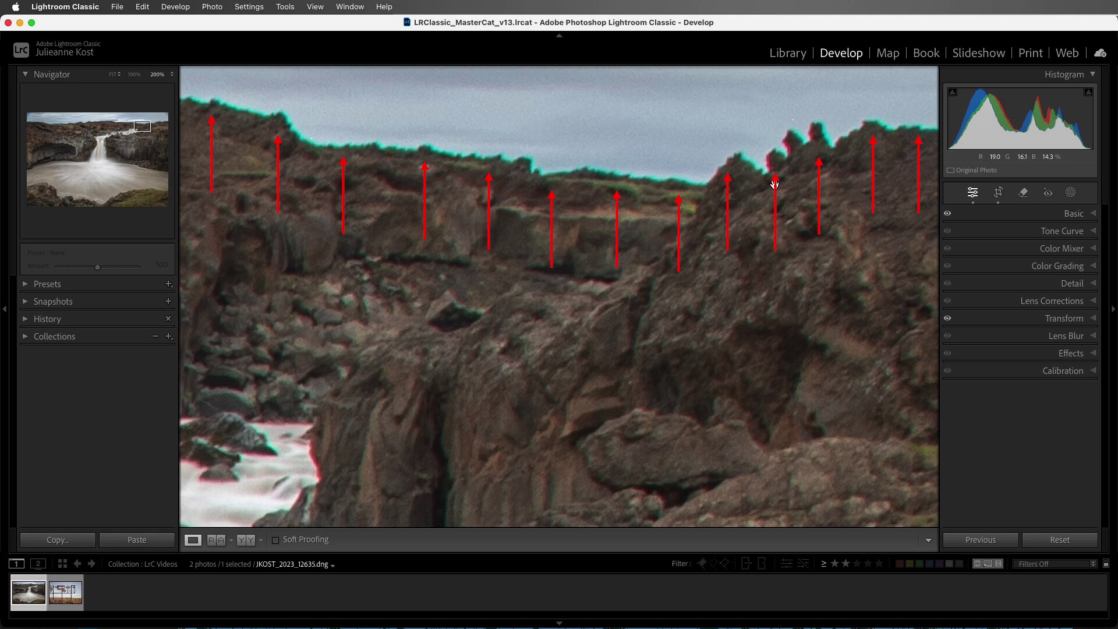
left_click(988, 301)
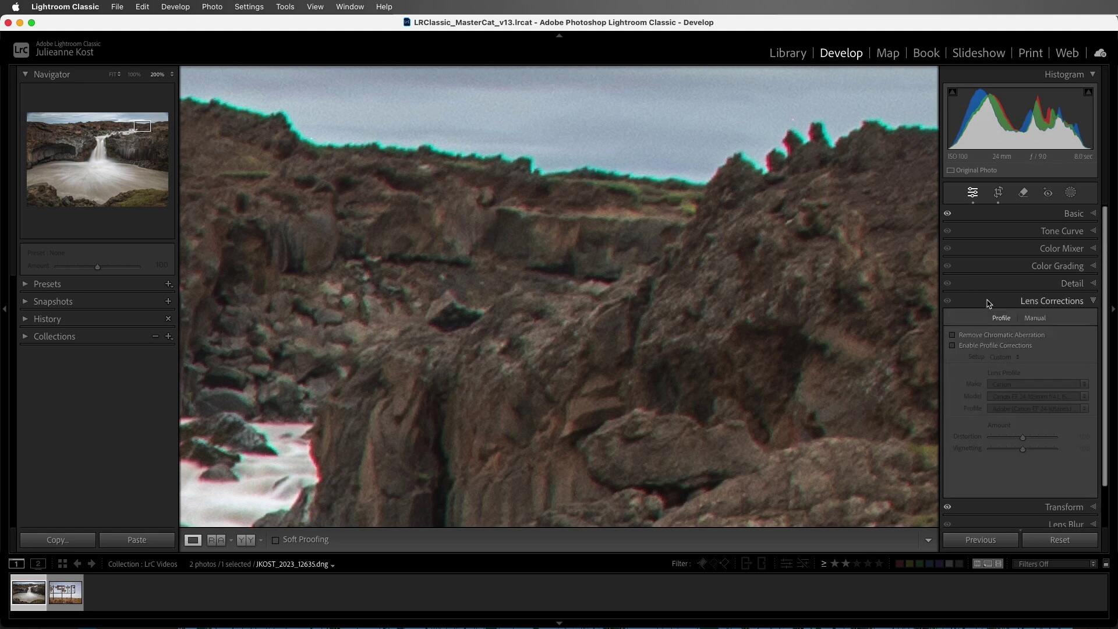
left_click(954, 335)
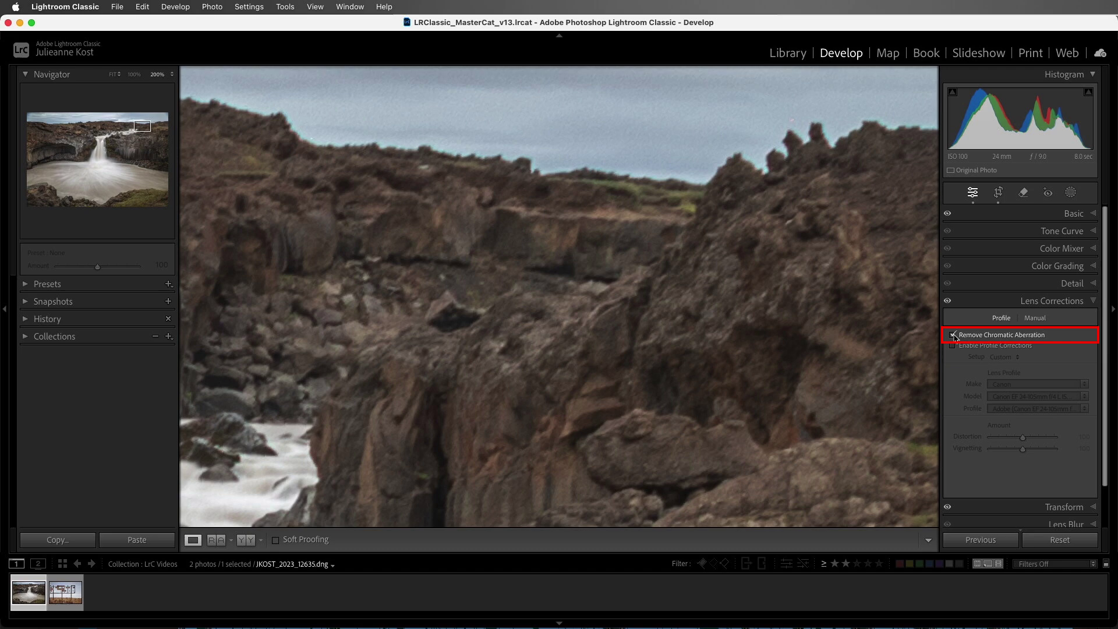
- Zoom back to Fit, enable the Canon profile correction, and compare Vignetting at 0 versus 100
left_click(924, 331)
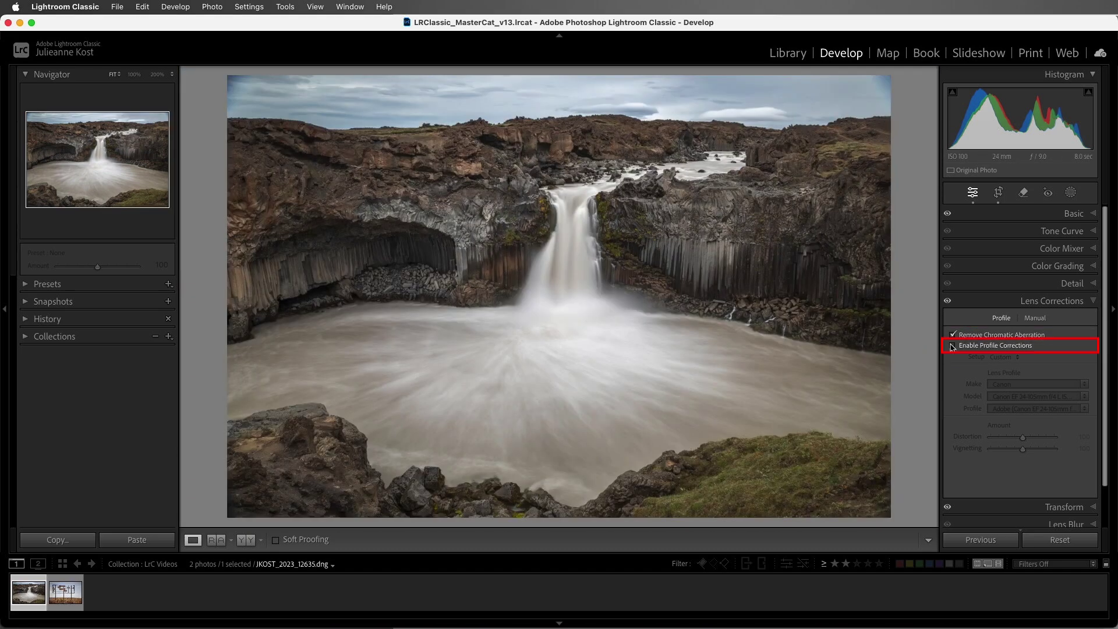
left_click(953, 346)
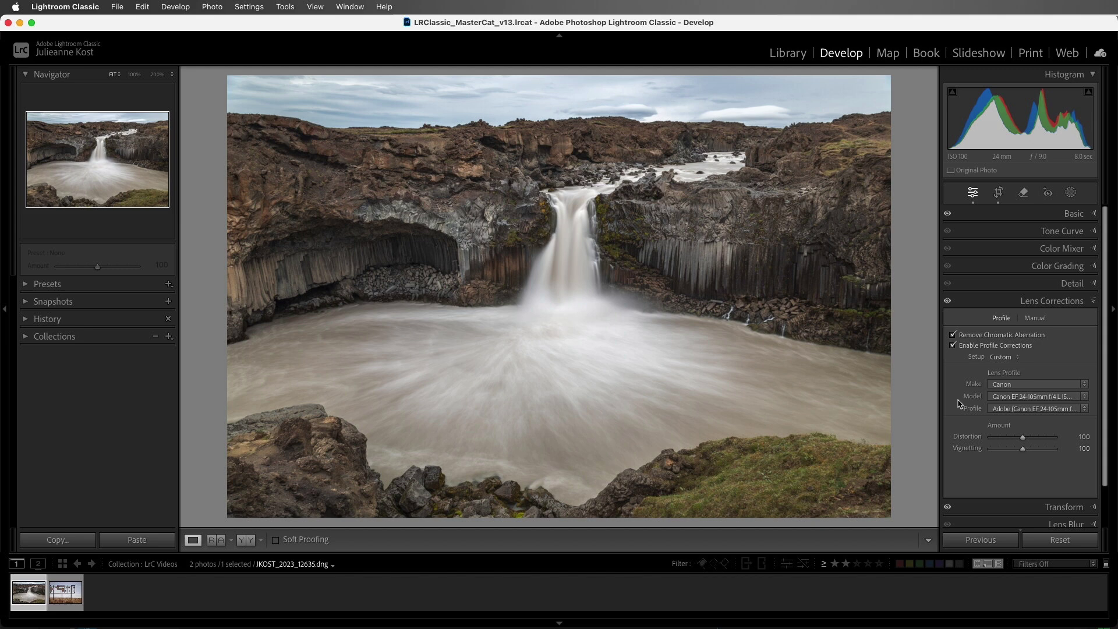
left_click(1023, 449)
left_click_drag(1024, 449, 991, 450)
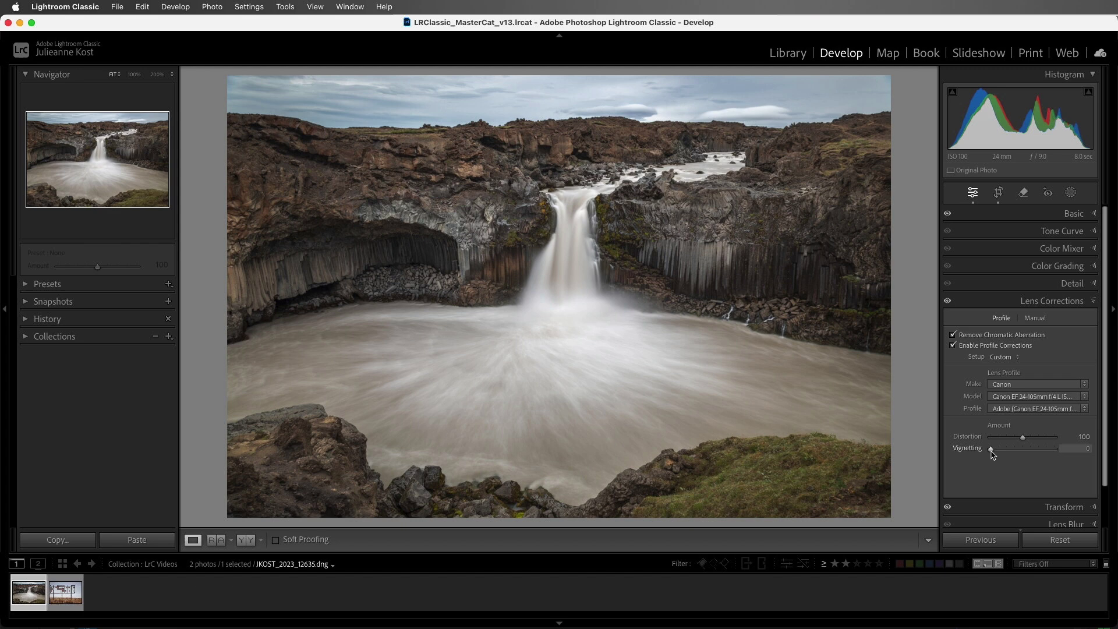
left_click_drag(991, 451, 1023, 451)
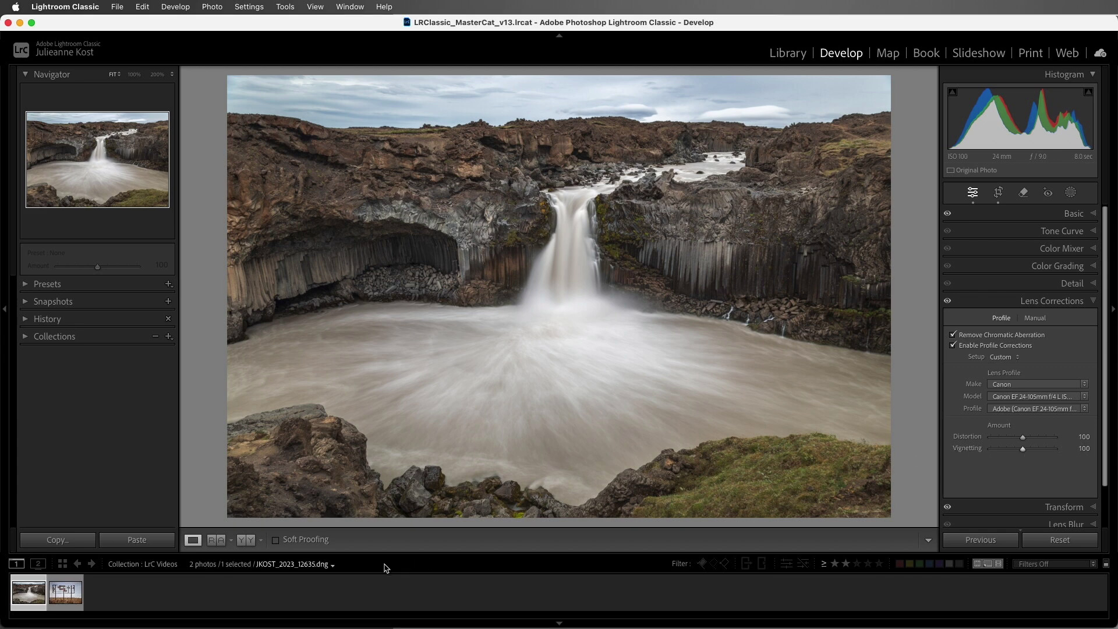
- On the billboard photo, enable Remove Chromatic Aberration and Profile Corrections, then expand Transform
left_click(65, 591)
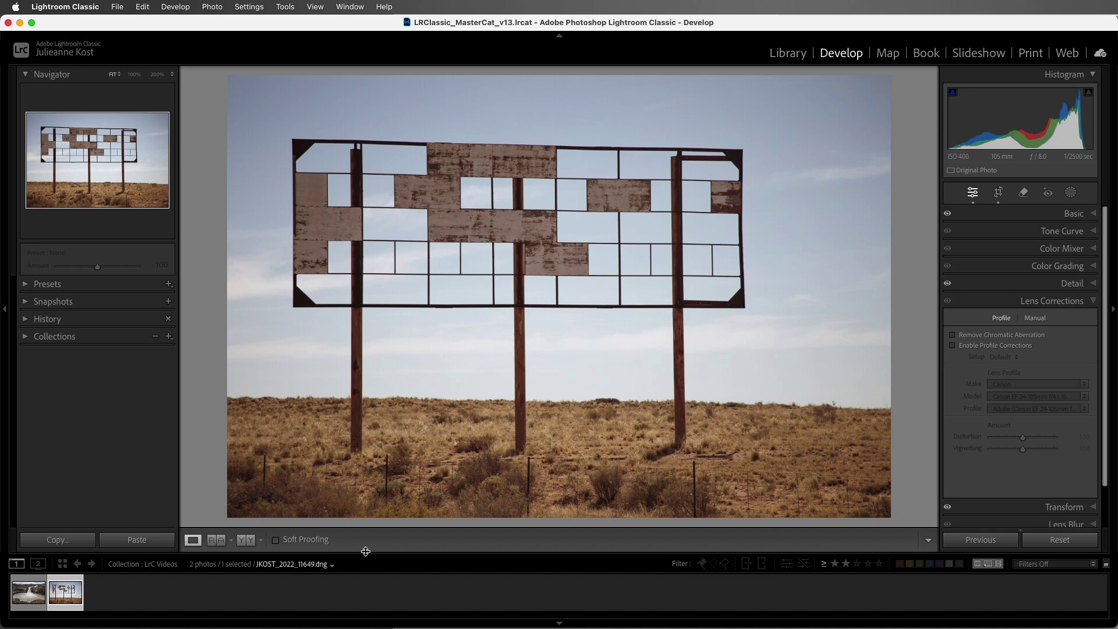
left_click(953, 335)
left_click(953, 346)
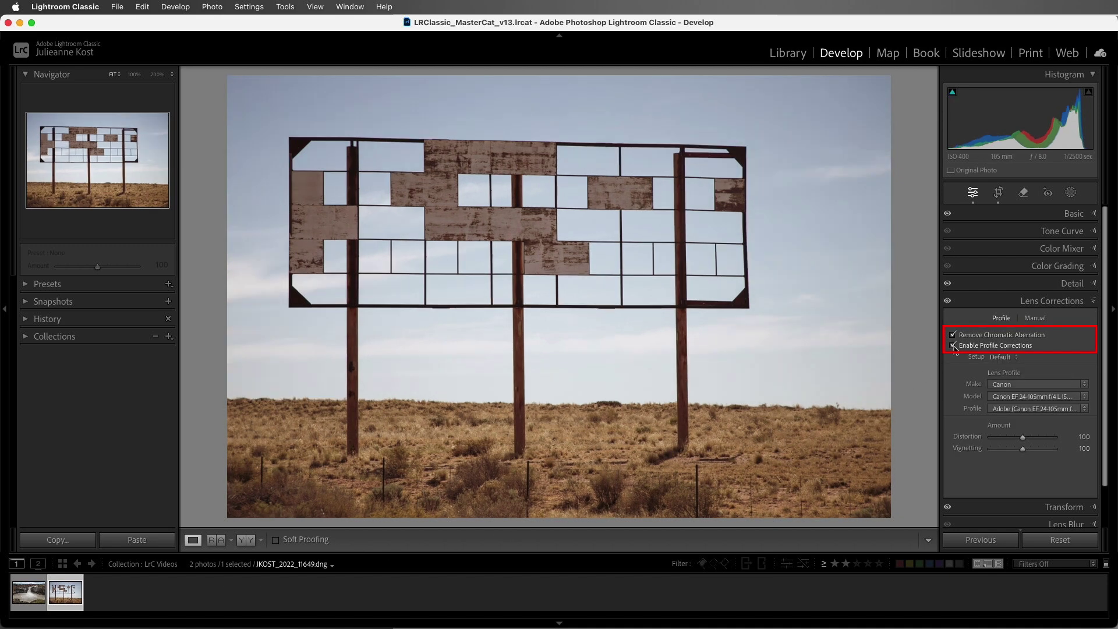
left_click(997, 508)
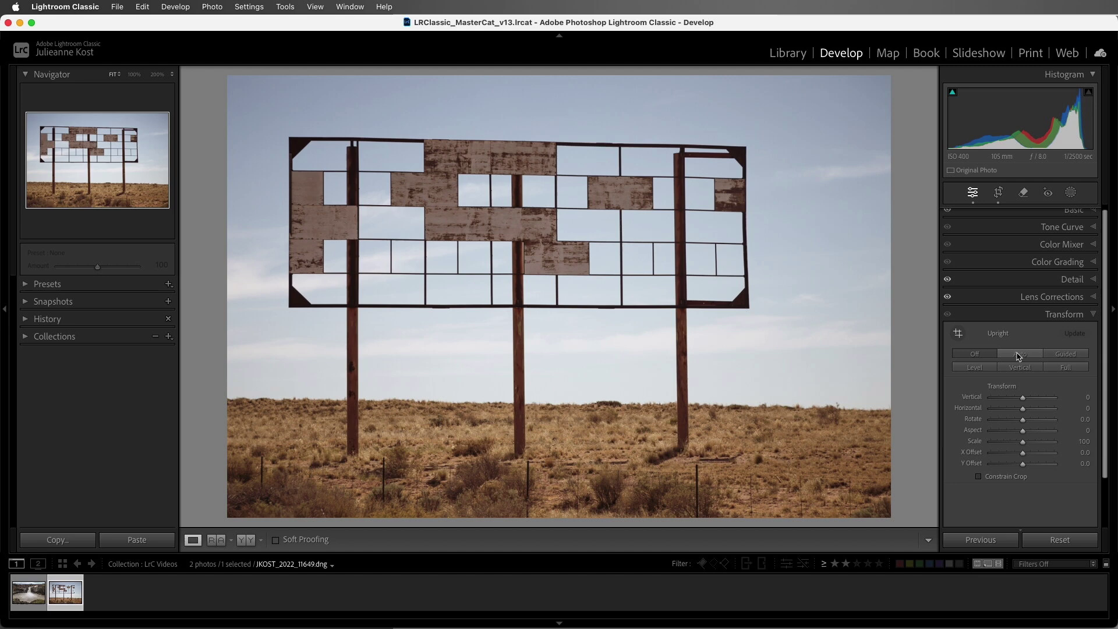
- Compare Upright Auto, Level and Vertical, settle on Full, and briefly toggle Guided Upright
left_click(1019, 354)
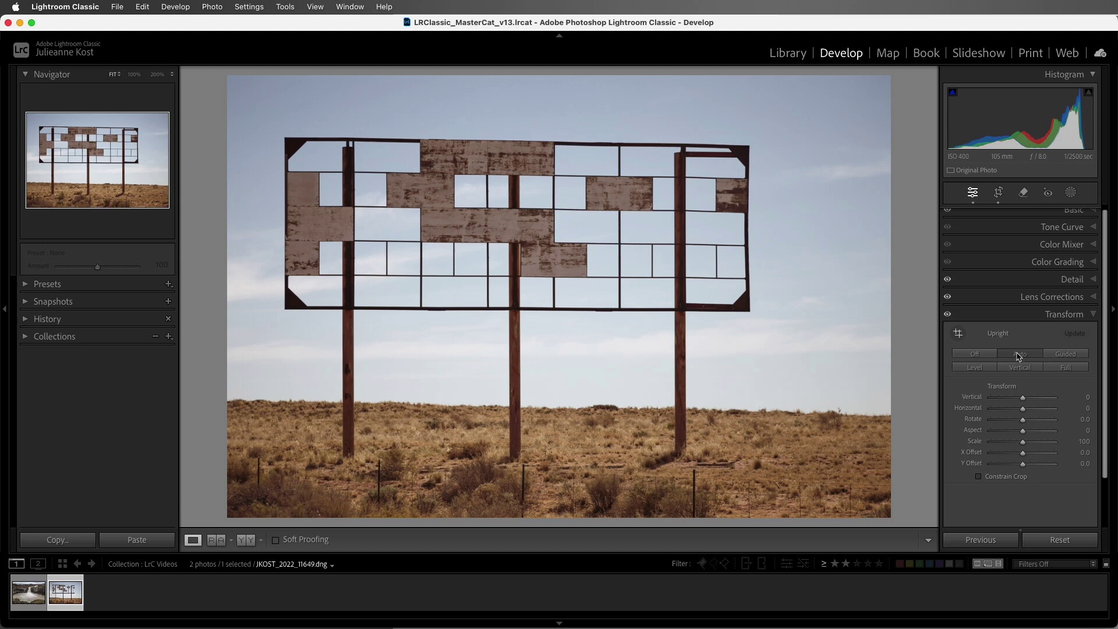
left_click(989, 369)
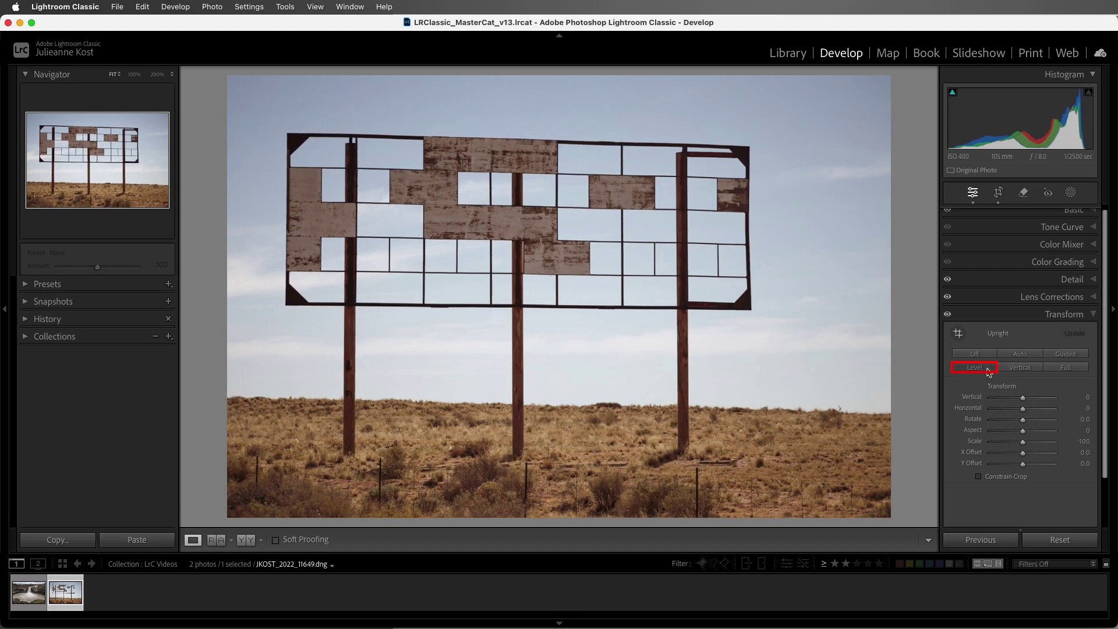
left_click(1020, 369)
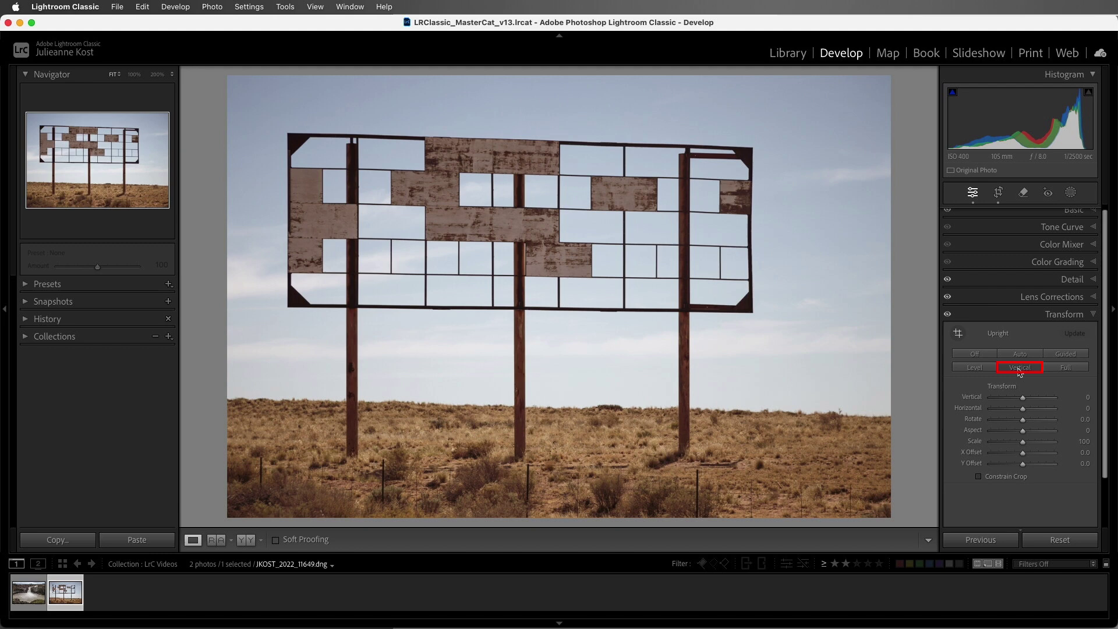
left_click(1053, 370)
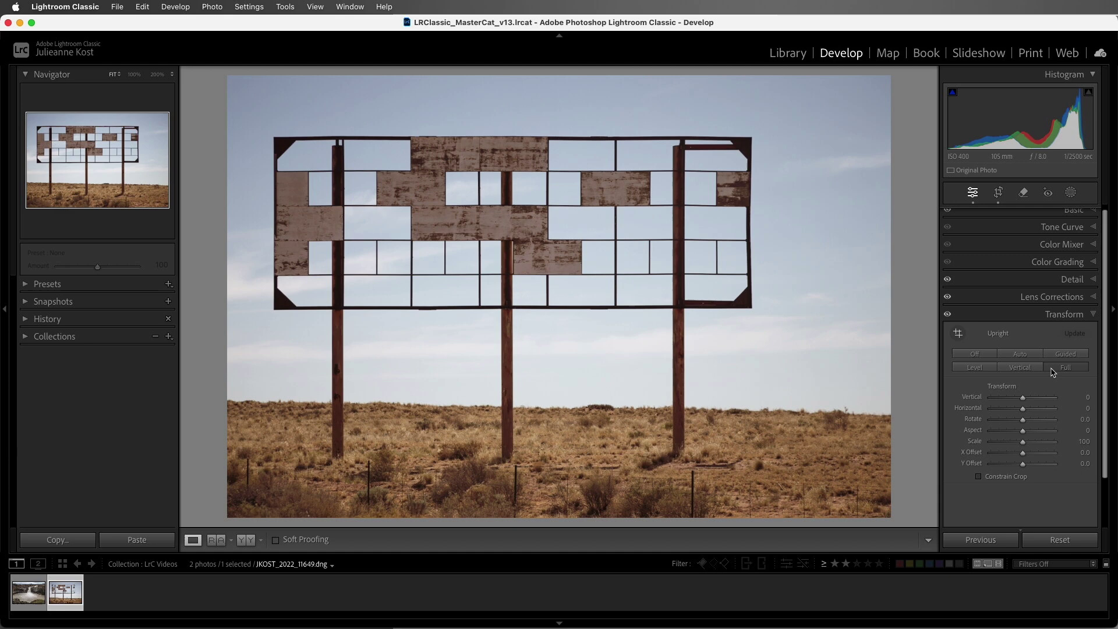
left_click(1053, 370)
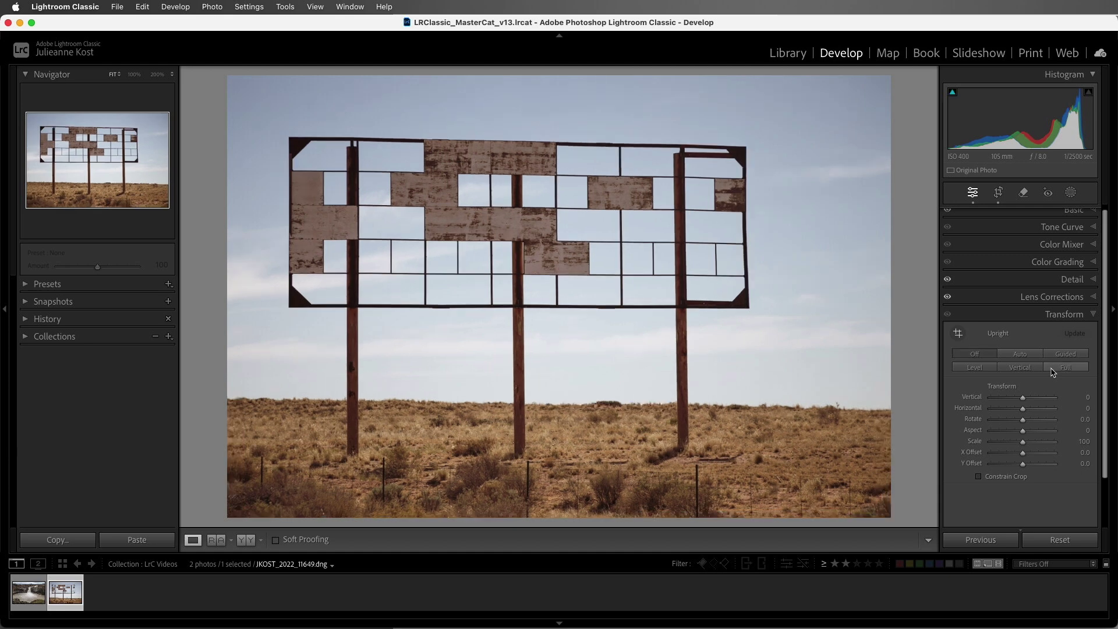
left_click(1053, 371)
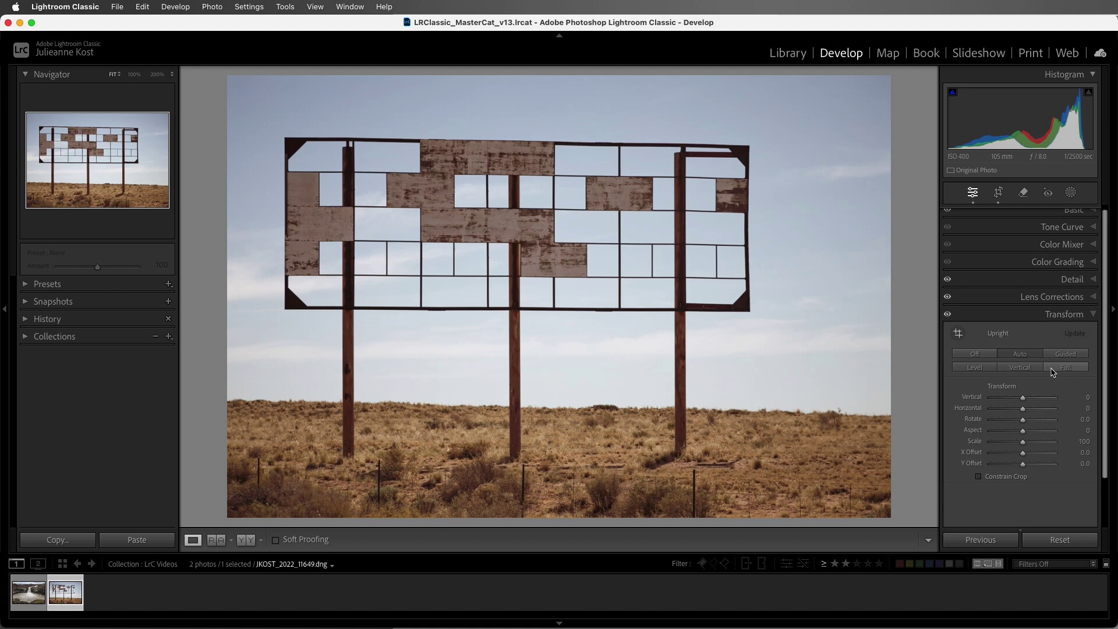
key("shift+t")
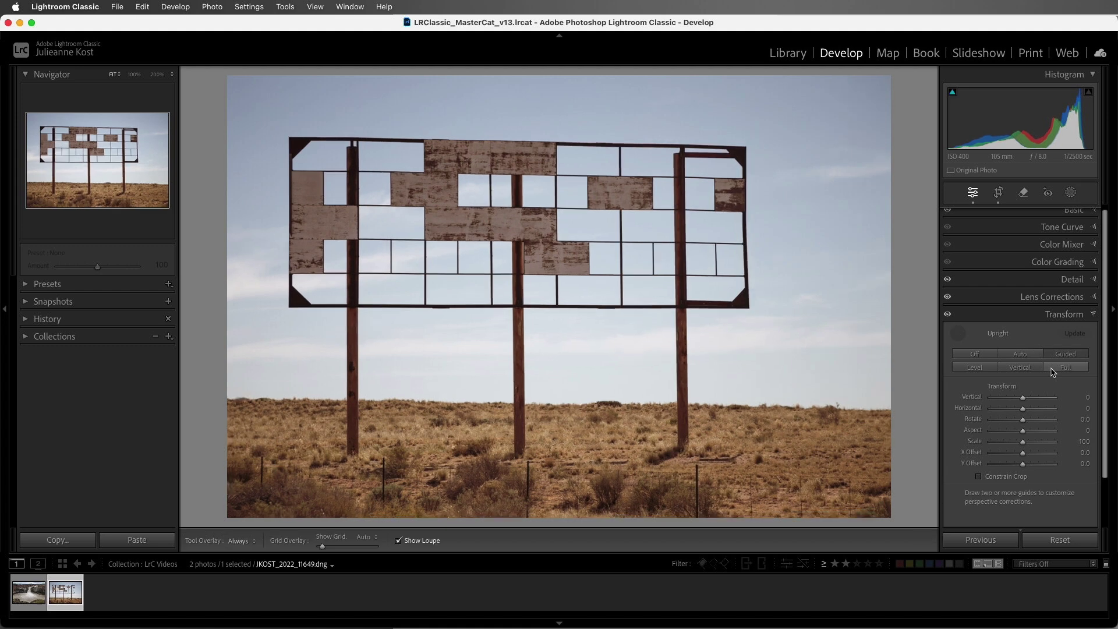
left_click(1053, 371)
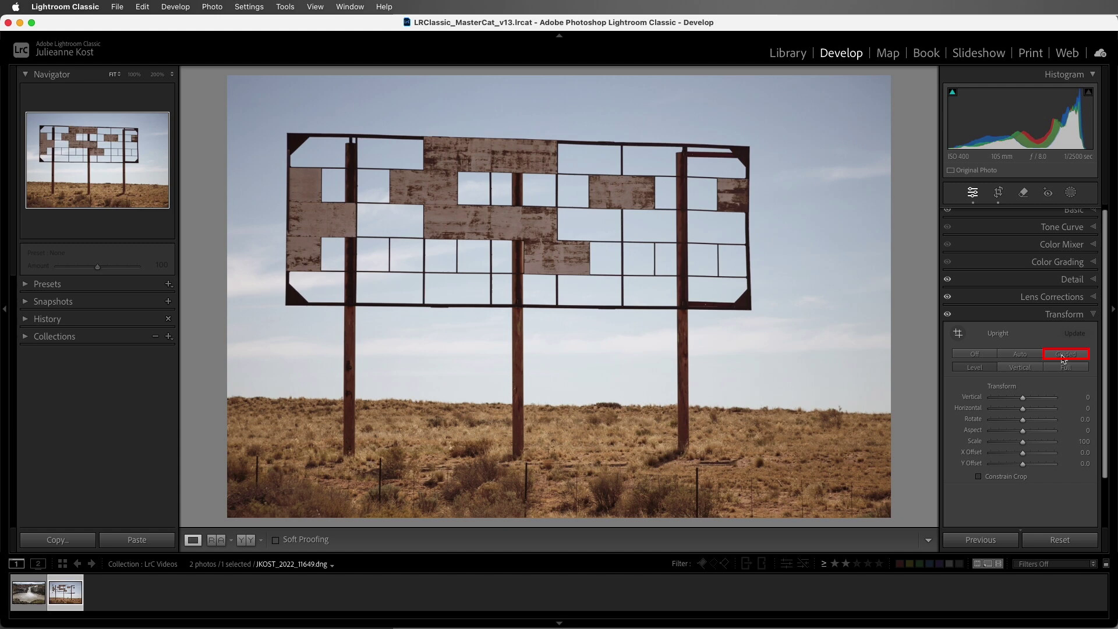
- Draw Guided Upright lines along the billboard's left, right, top and bottom edges
left_click(1064, 354)
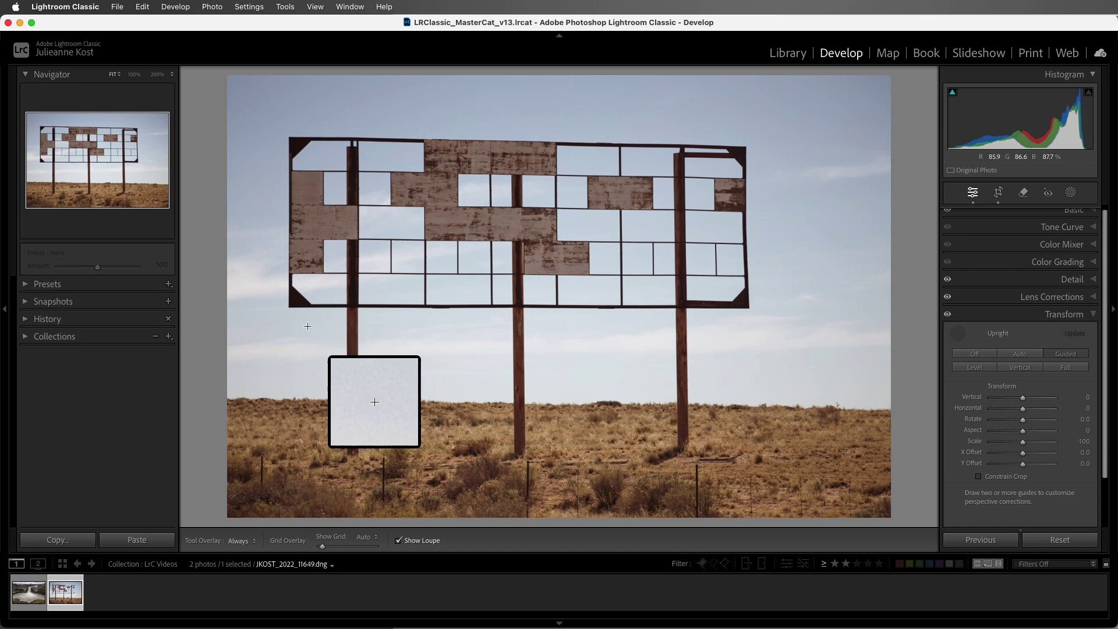
left_click_drag(288, 137, 289, 294)
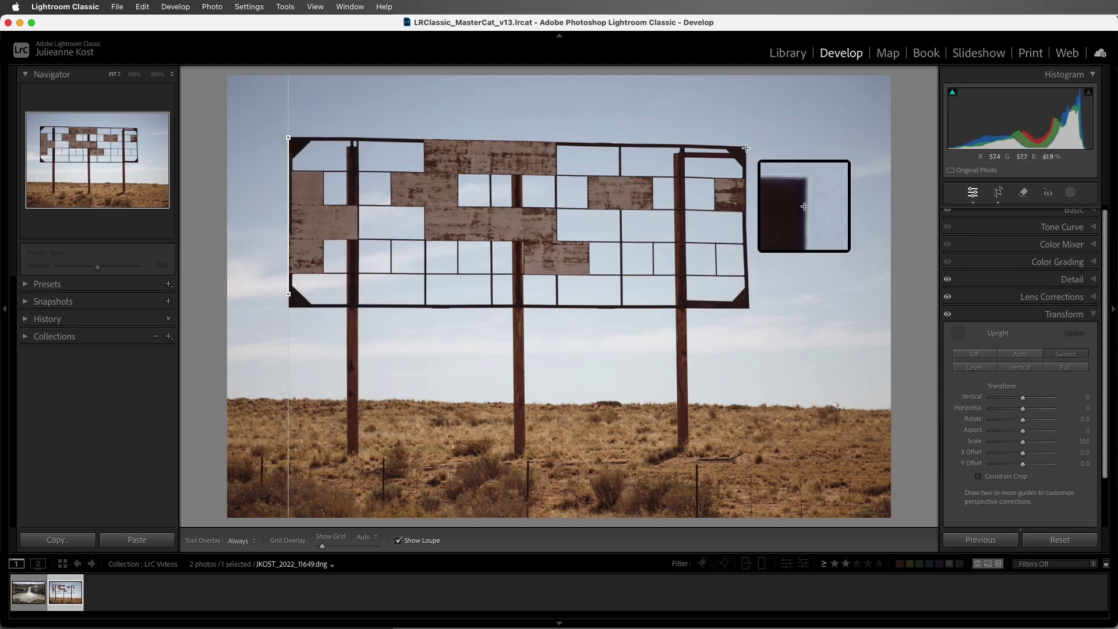
left_click_drag(746, 148, 750, 299)
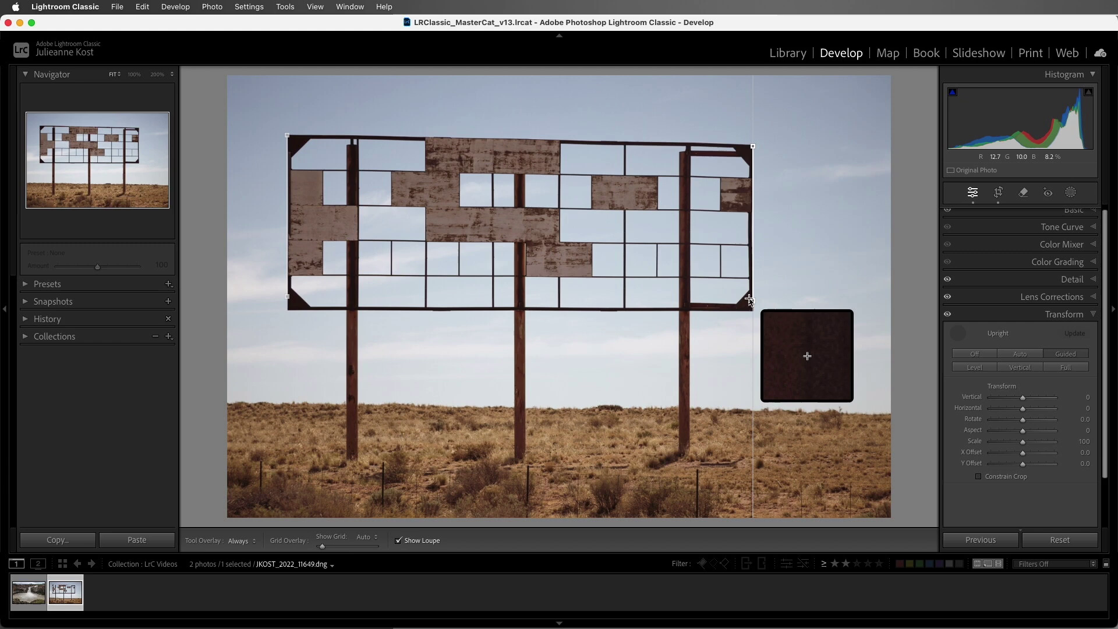
left_click_drag(742, 144, 300, 138)
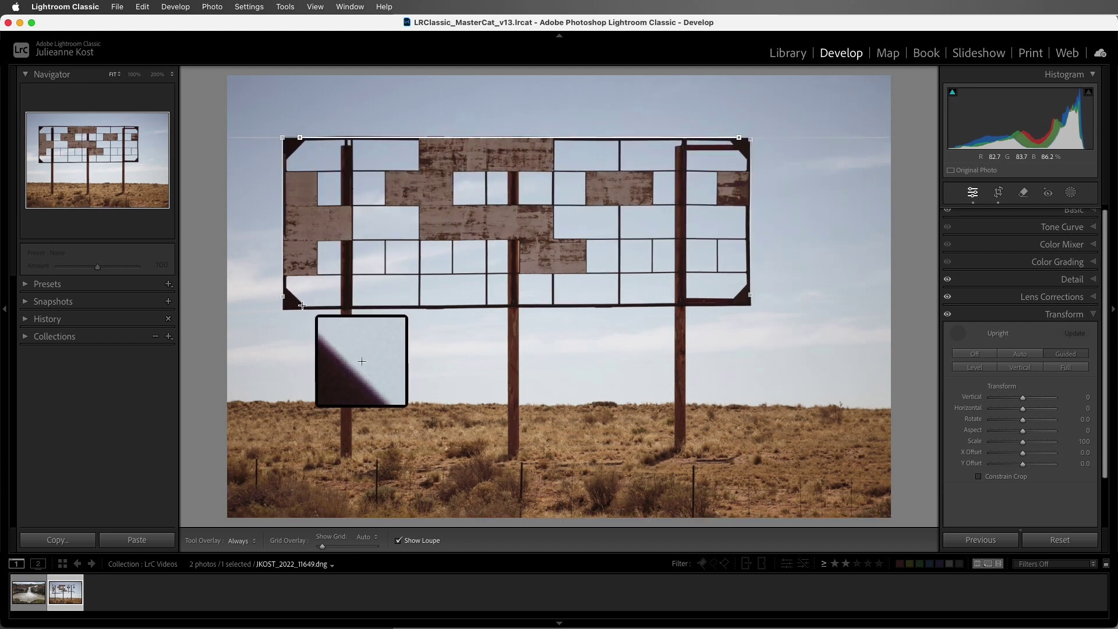
left_click_drag(303, 306, 688, 316)
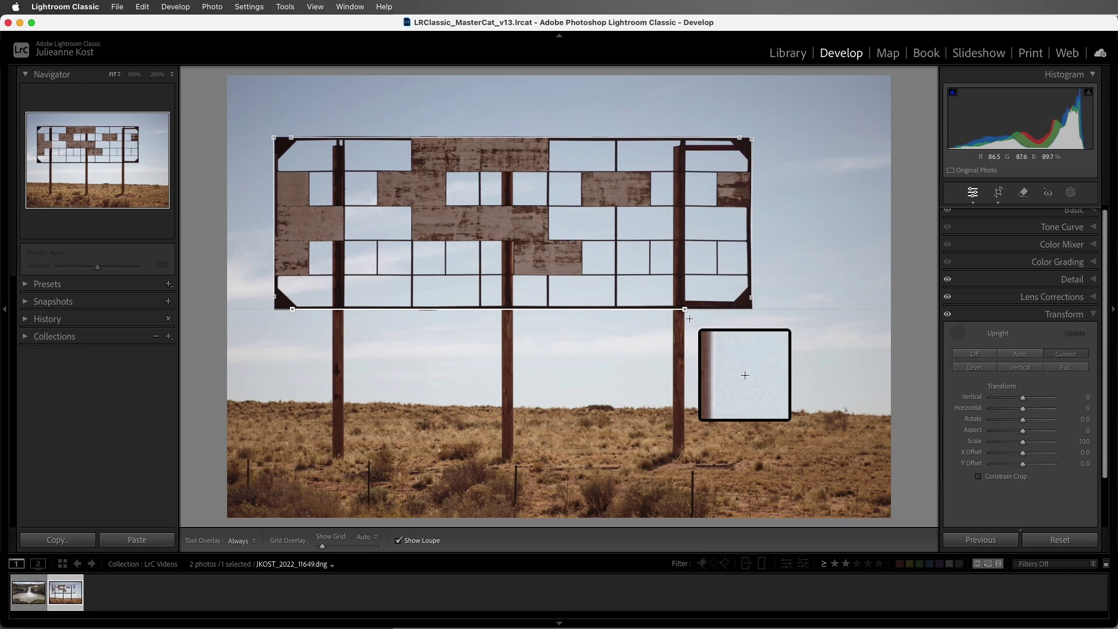
- After a trial vertical warp, reset Horizontal and Vertical to 0, then undo a trial Rotate change
left_click(1022, 398)
mouse_move(1022, 401)
left_mouse_down()
mouse_move(1028, 412)
mouse_move(1015, 411)
left_mouse_up()
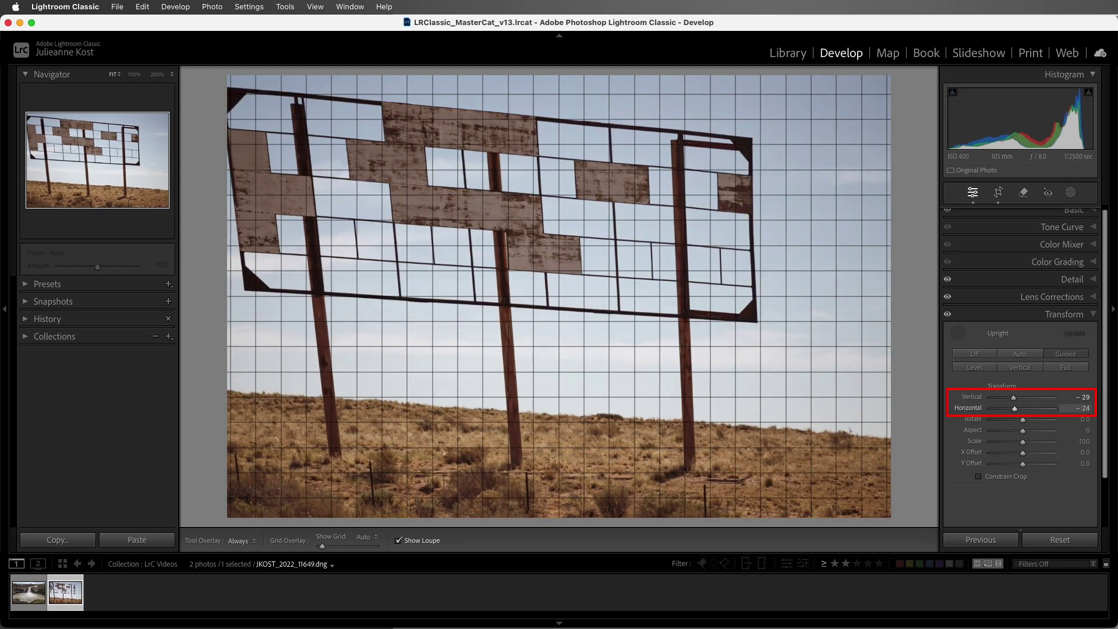
double_click(1014, 409)
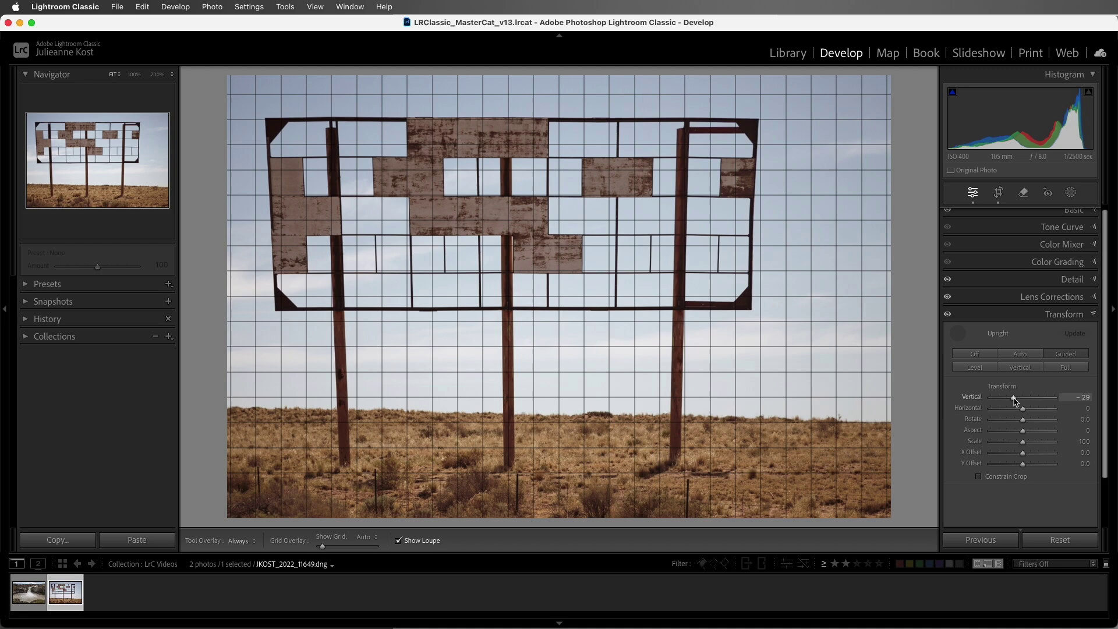
double_click(1014, 399)
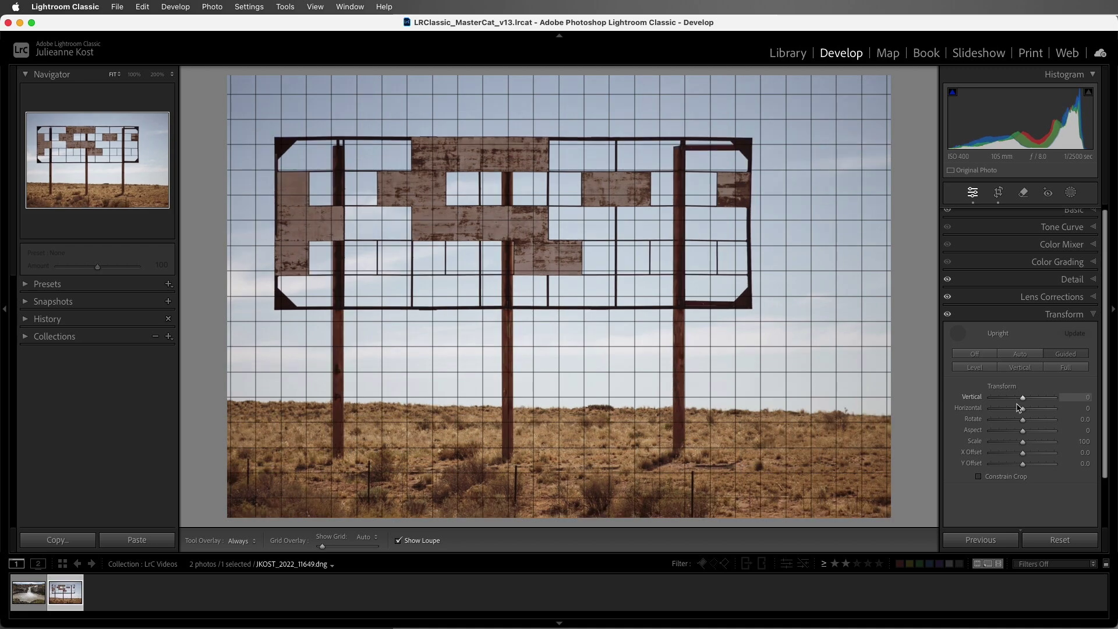
mouse_move(1023, 420)
left_mouse_down()
mouse_move(1040, 434)
mouse_move(1003, 436)
left_mouse_up()
key("super+z")
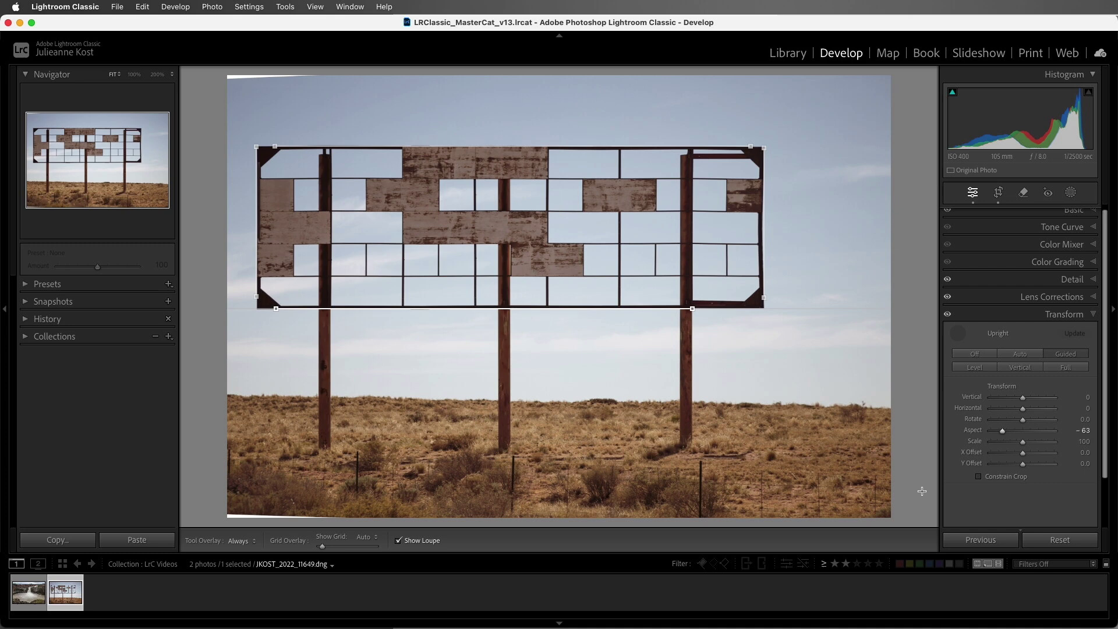
- Toggle Constrain Crop on then off, and reset the crop to the full frame
left_click(978, 477)
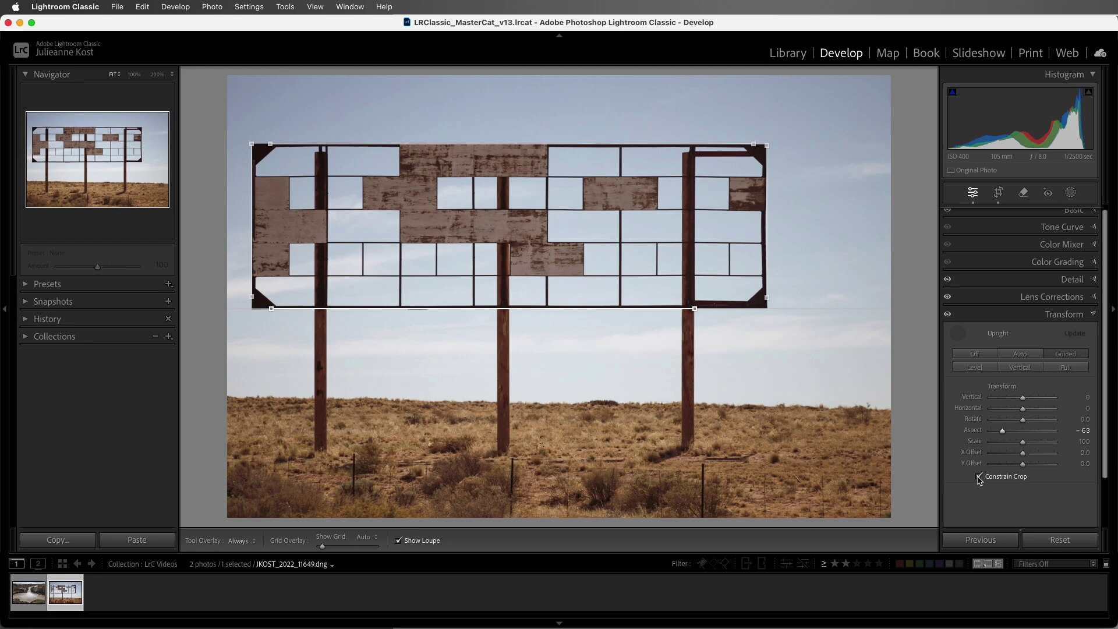
left_click(979, 477)
left_click(999, 193)
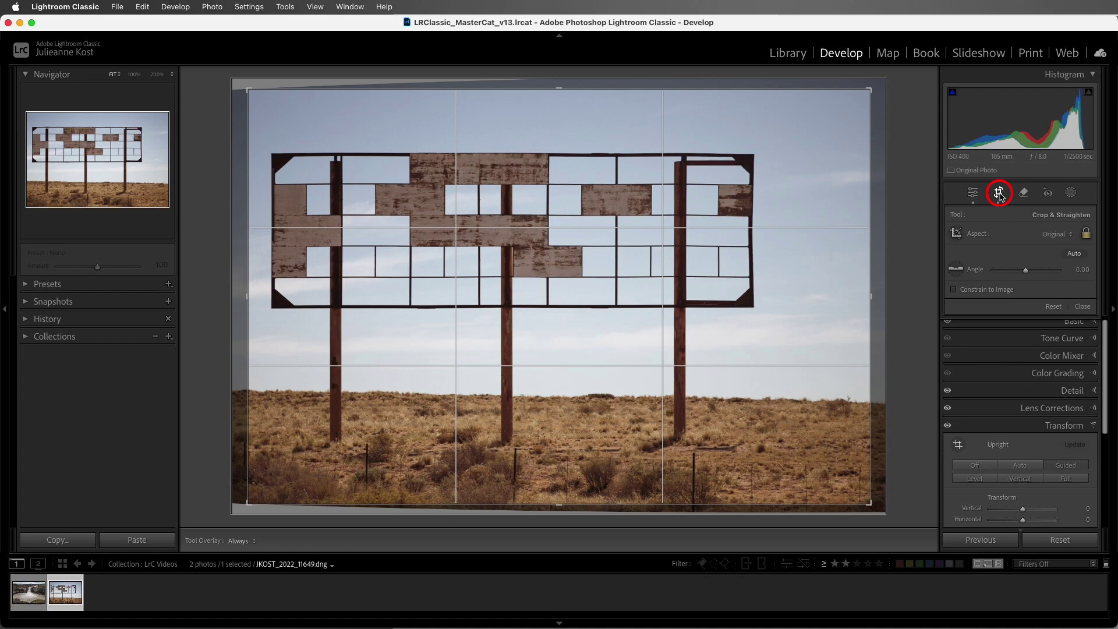
left_click(1052, 307)
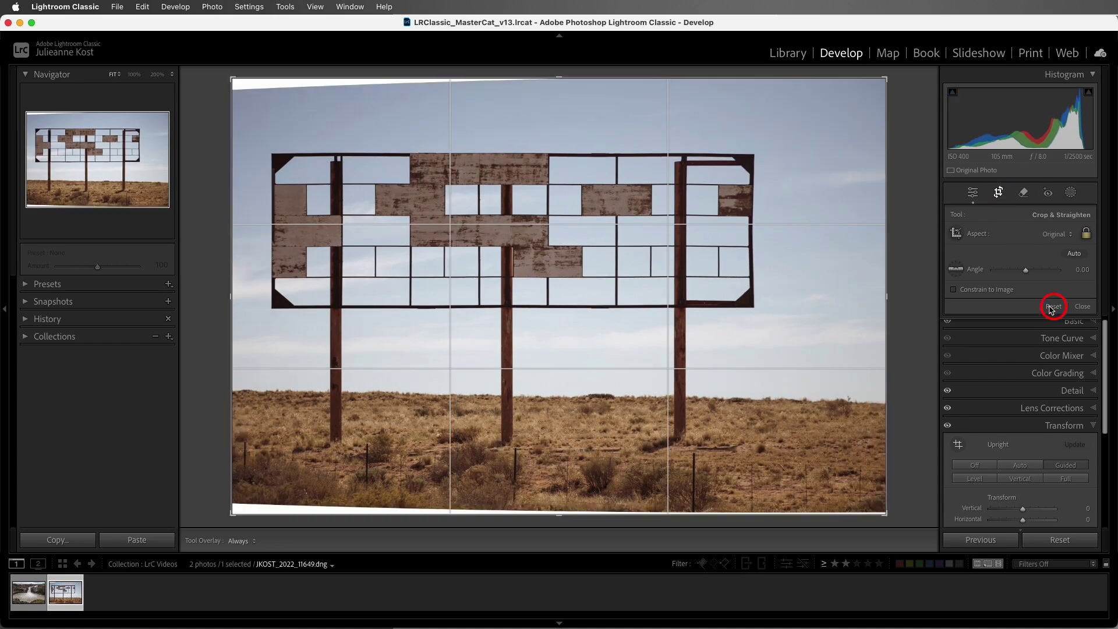
- Leave the crop tool and set Transform Scale to 105 and X Offset to −2.5
key("r")
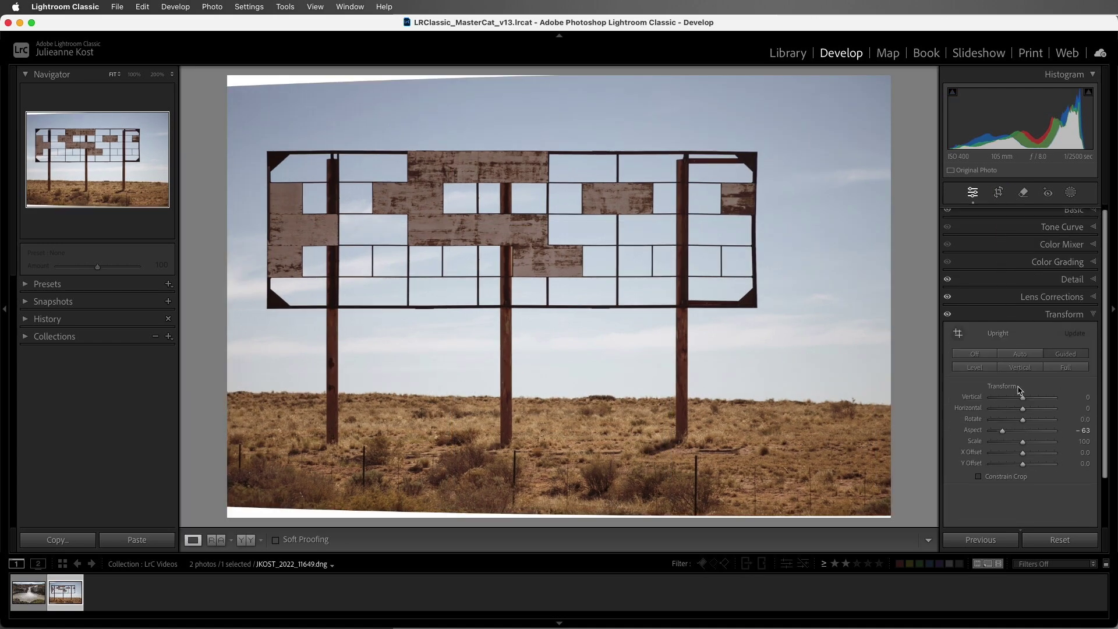
left_click_drag(1023, 441, 1023, 467)
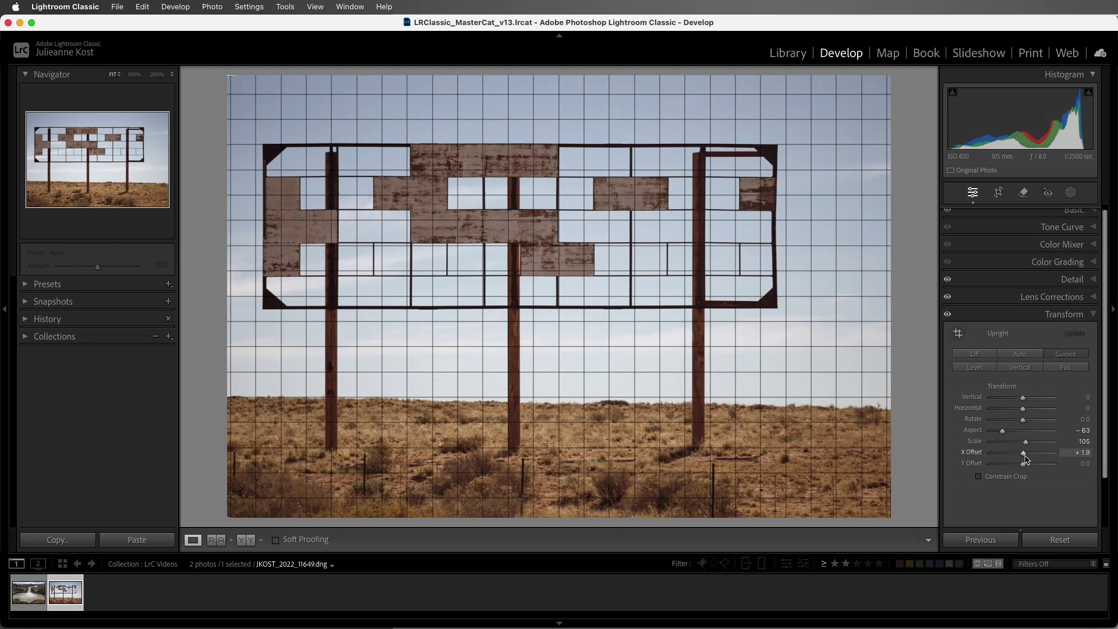
left_click_drag(1026, 458, 1024, 470)
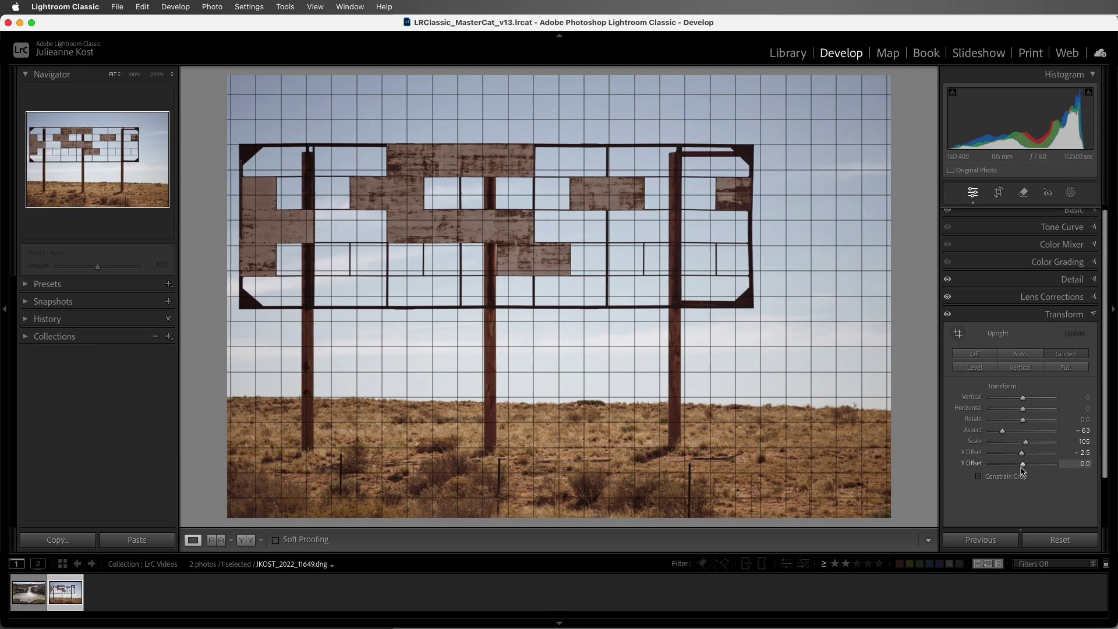
- Turn on the Grid loupe overlay from the View menu
left_click(315, 7)
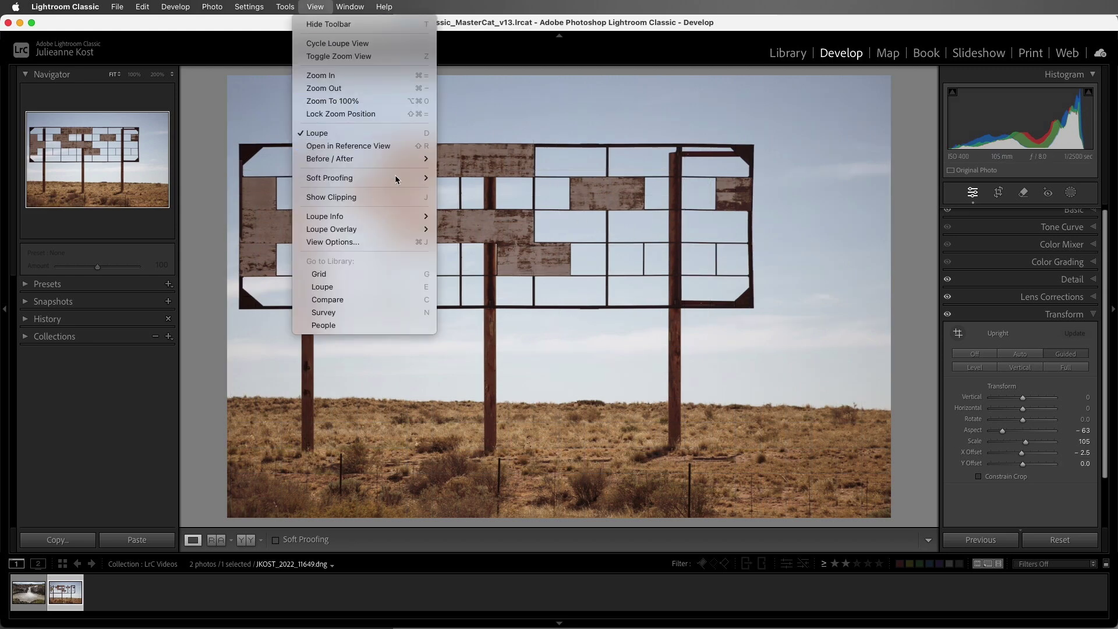
mouse_move(408, 229)
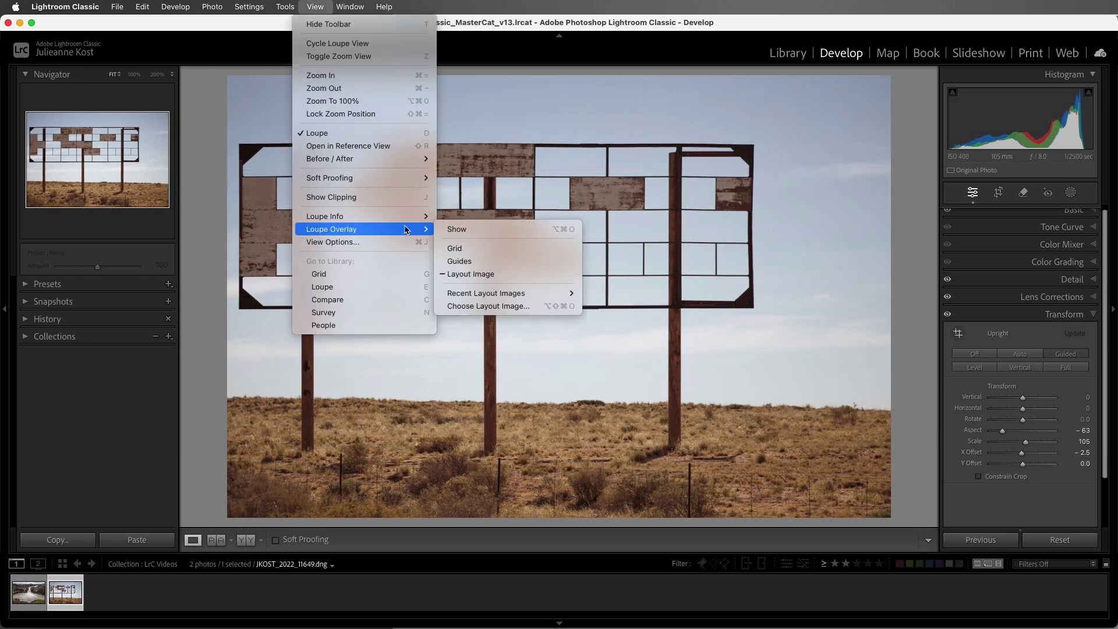
left_click(491, 255)
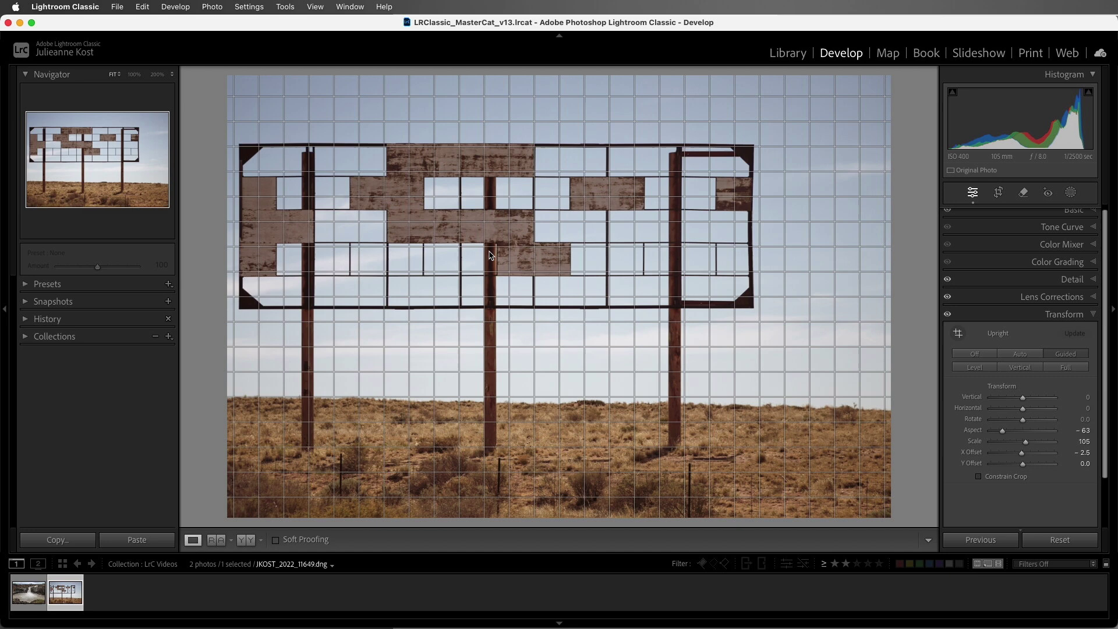
- Reduce the grid overlay size from 43 to 23 and its opacity from 55 to 43
key("super")
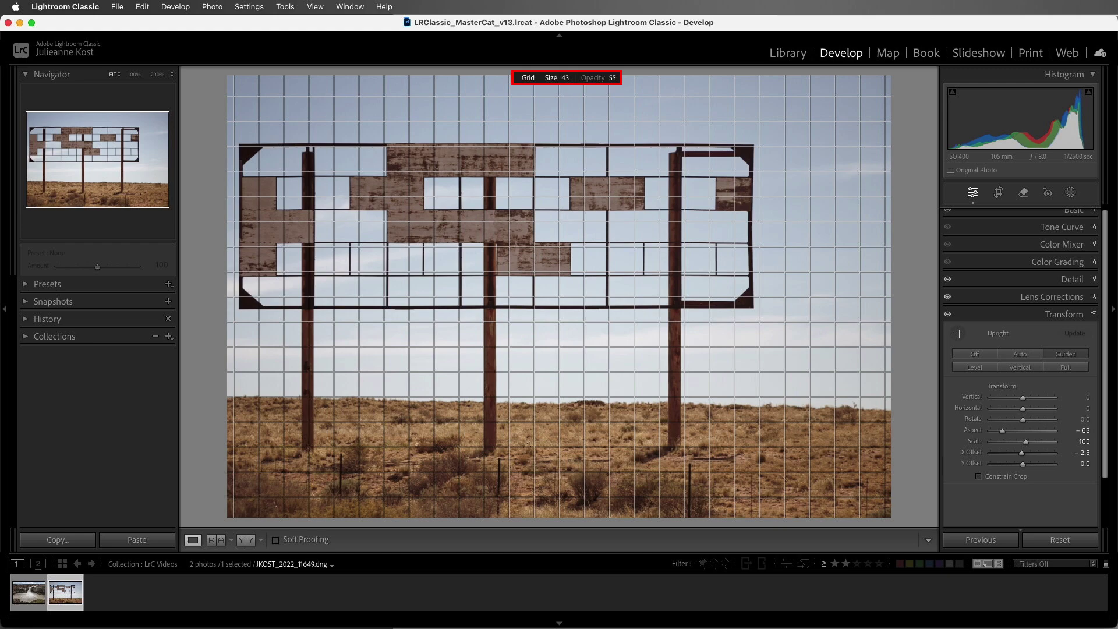
mouse_move(551, 78)
left_mouse_down()
mouse_move(516, 78)
mouse_move(554, 78)
left_mouse_up()
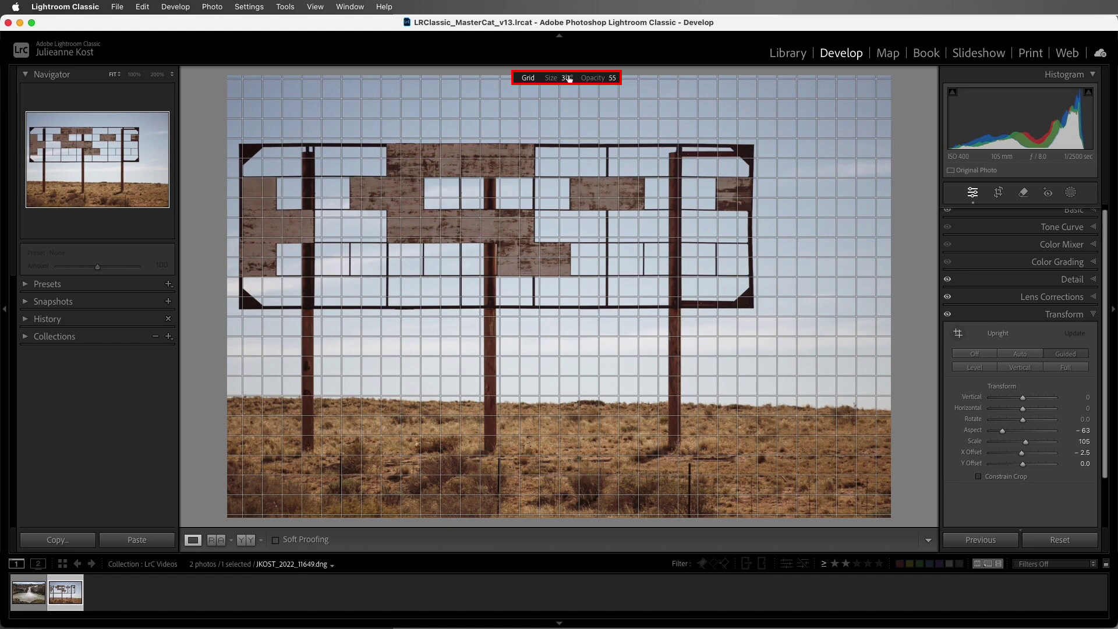
mouse_move(593, 77)
left_mouse_down()
mouse_move(502, 78)
mouse_move(600, 78)
left_mouse_up()
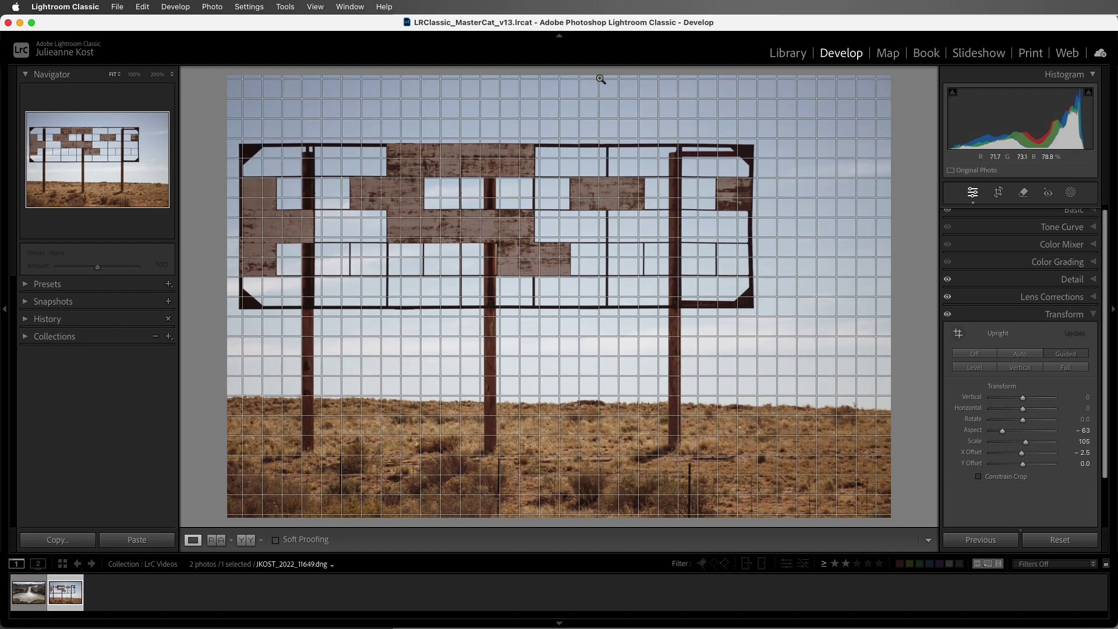
- Switch off the Grid loupe overlay from View > Loupe Overlay
left_click(324, 9)
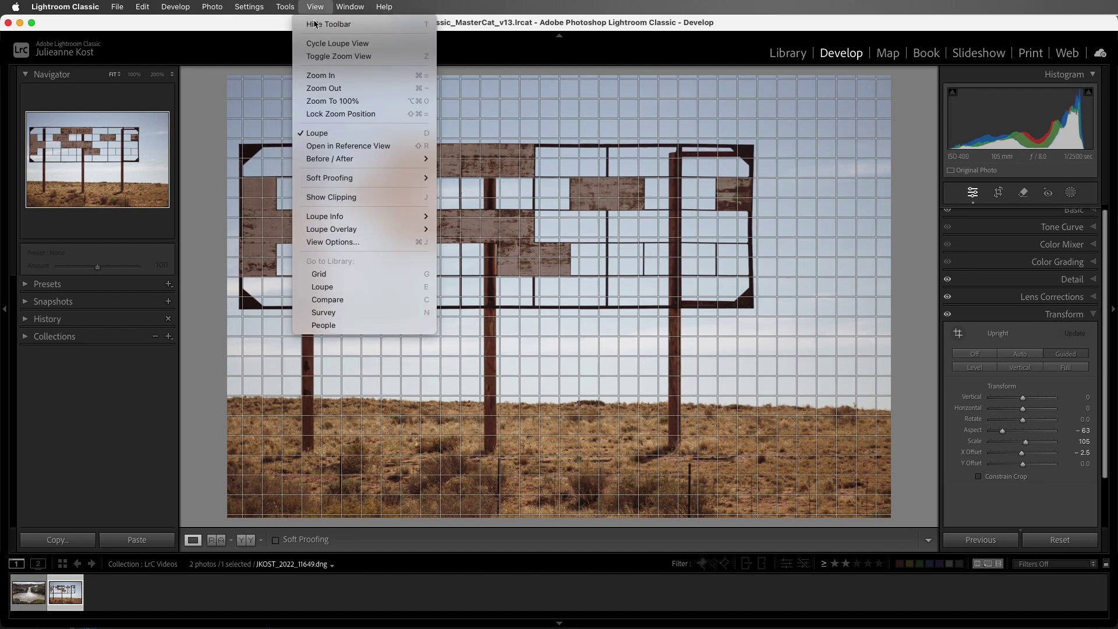
mouse_move(379, 230)
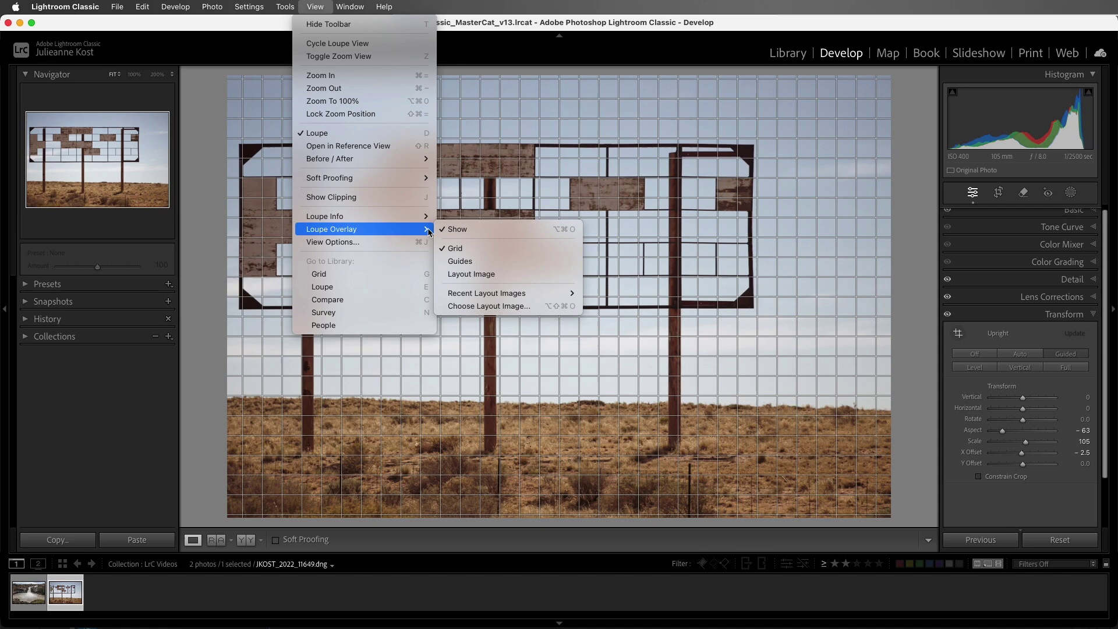
left_click(475, 250)
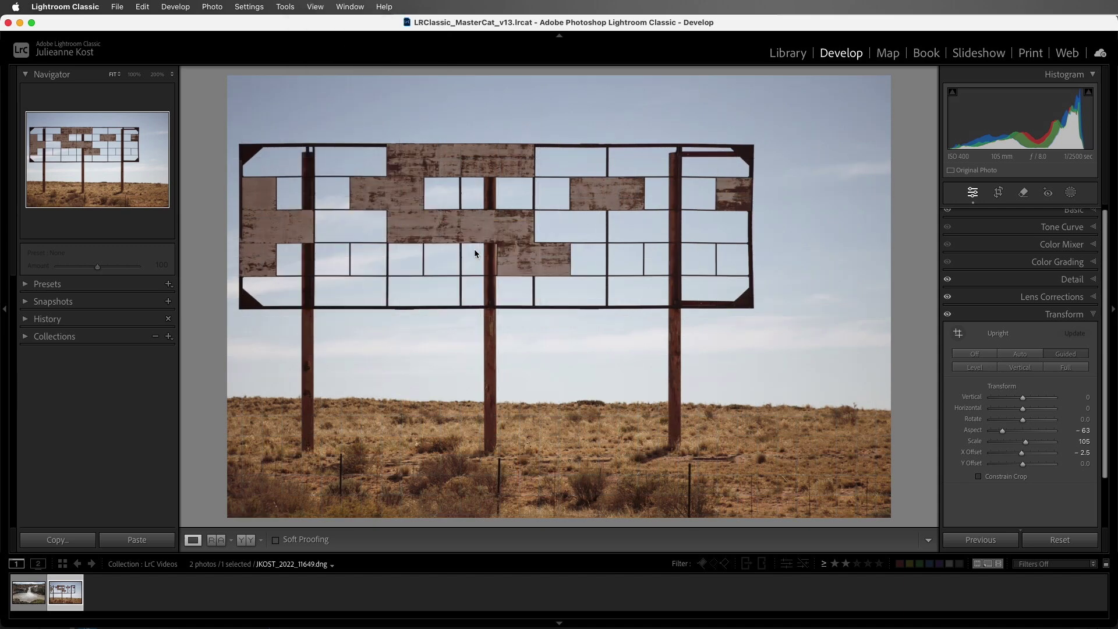
left_click(315, 8)
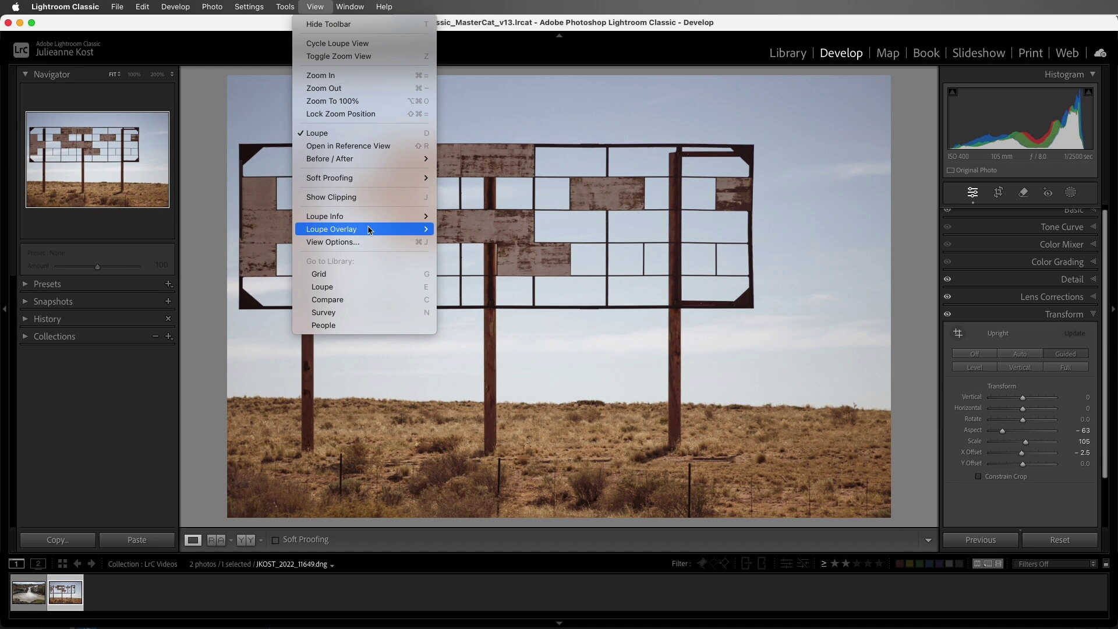
- Load LogoOverlayLrC.png as the loupe layout image, then hide the overlay so the billboard shows clear
mouse_move(369, 230)
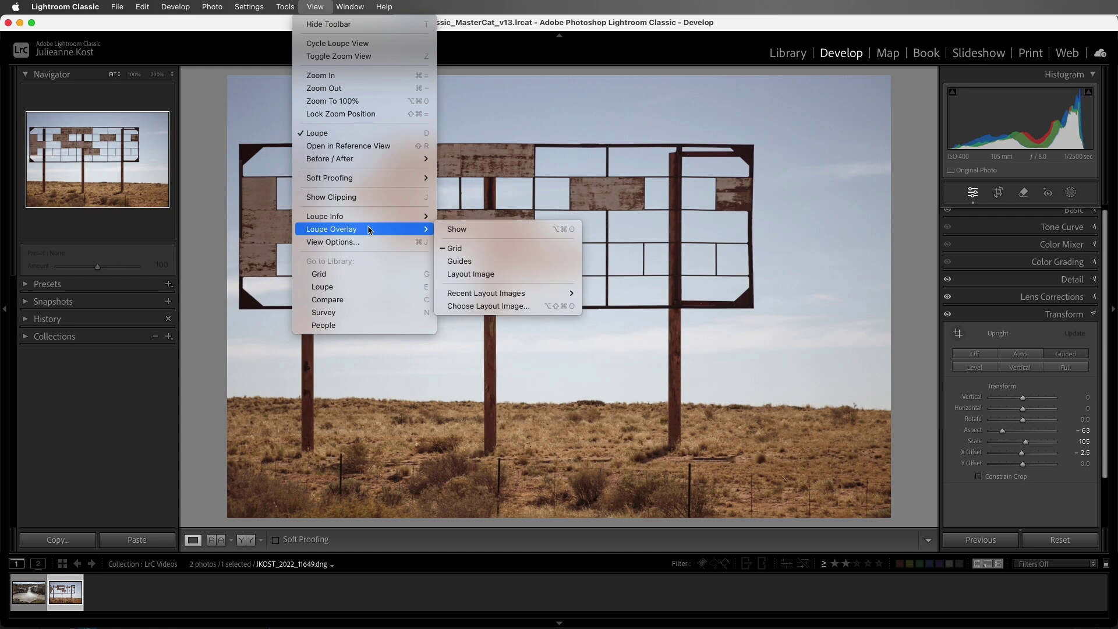
left_click(535, 308)
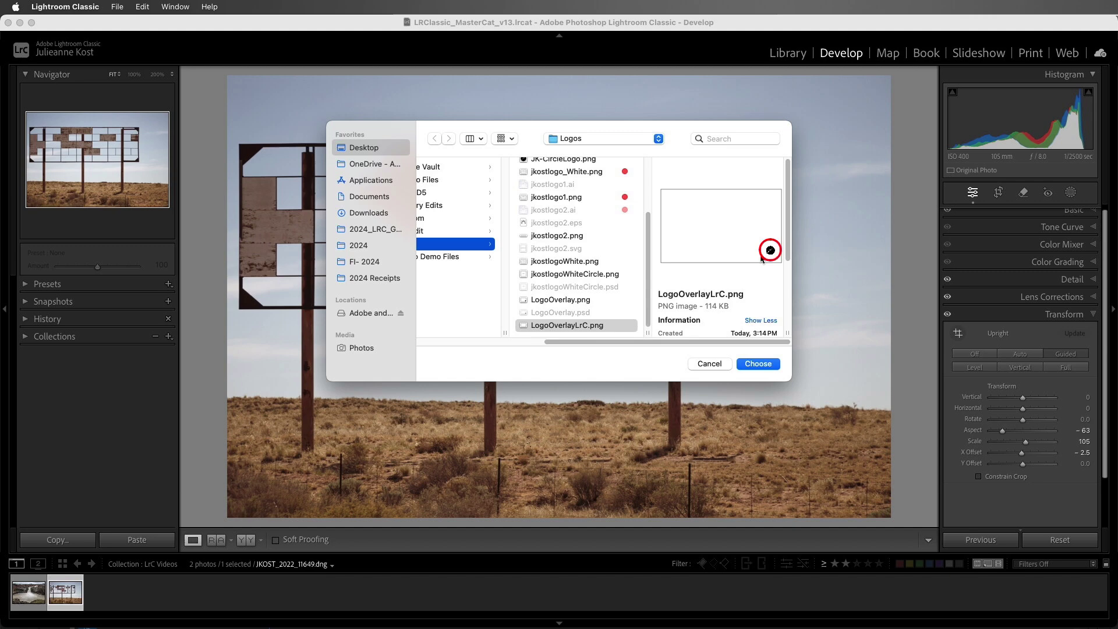
left_click(765, 365)
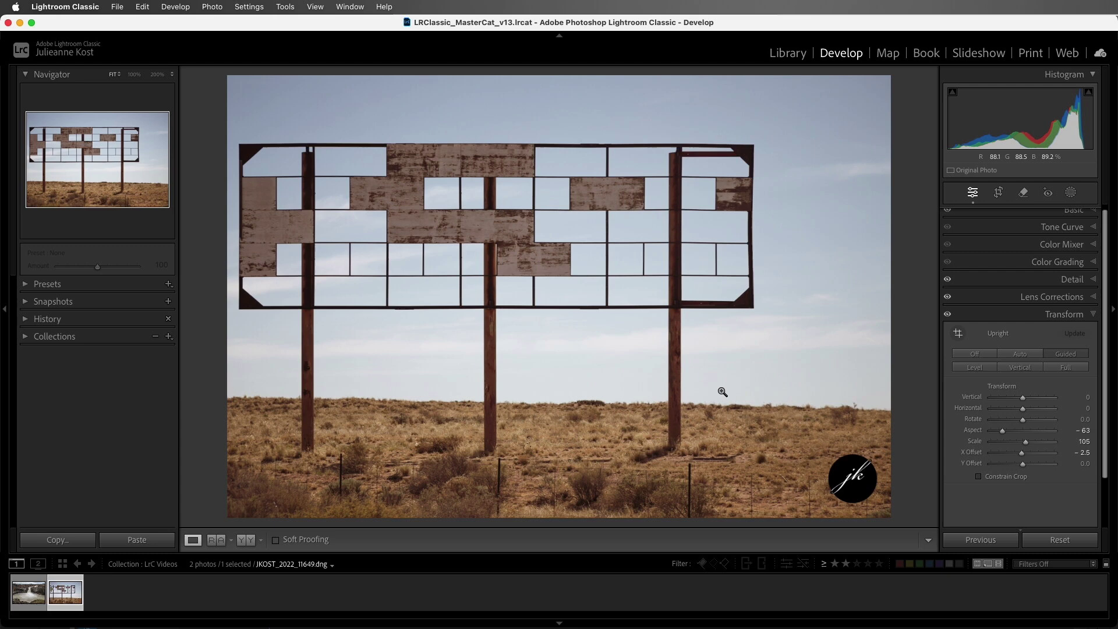
left_click(319, 7)
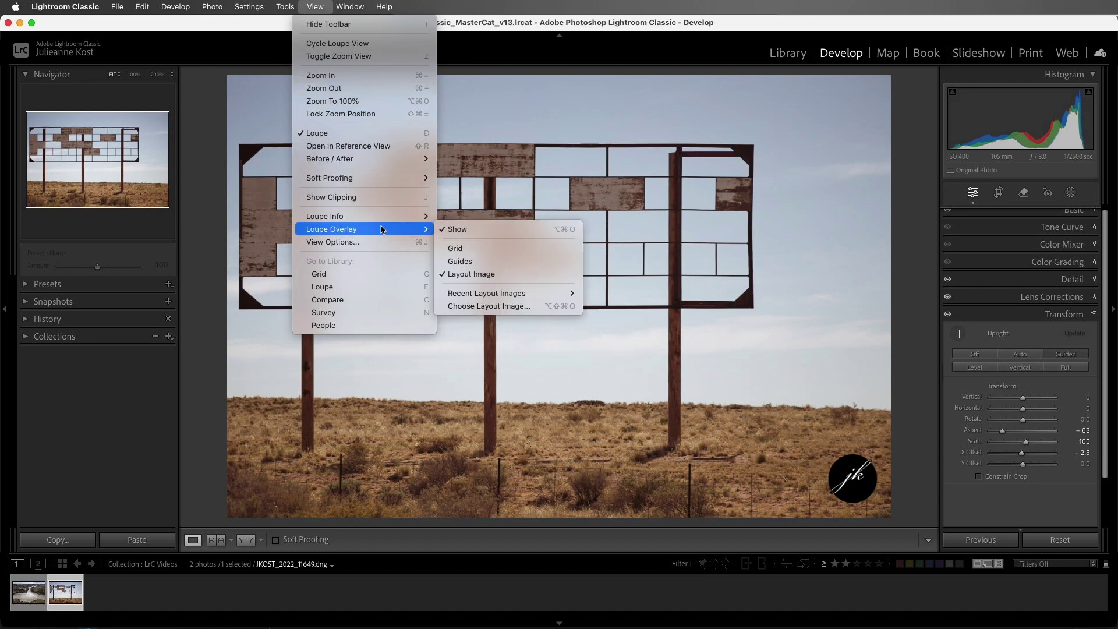
left_click(481, 233)
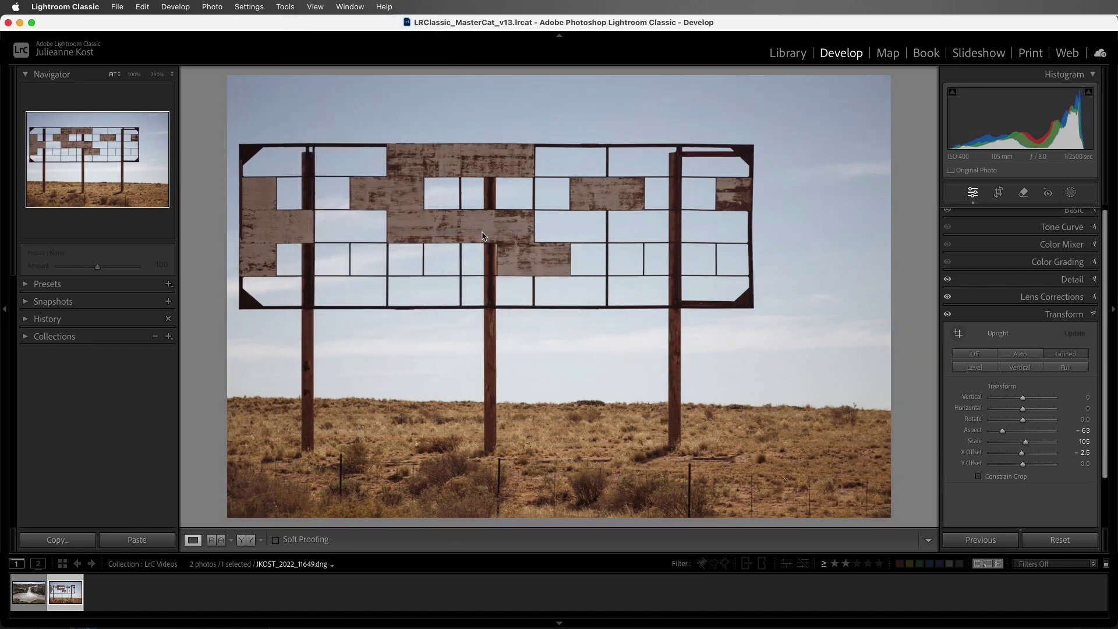